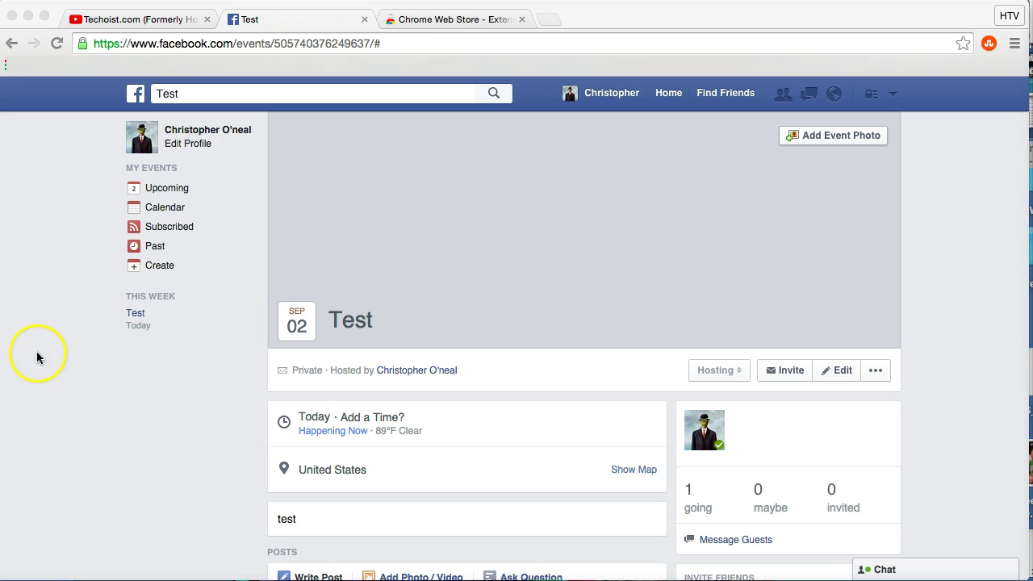
Step: Bring the browser window showing the Facebook 'Test' event into focus
left_click(68, 355)
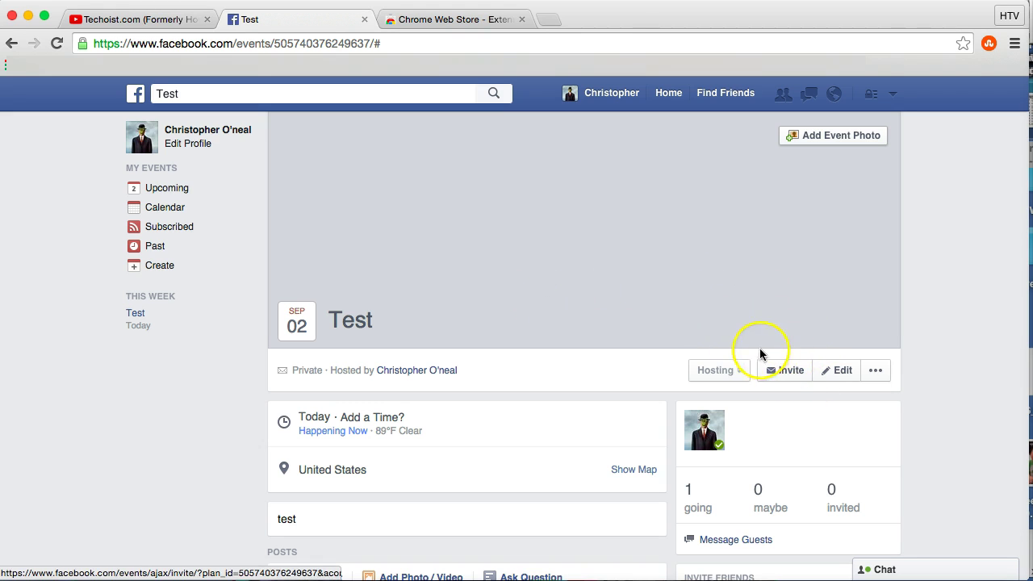
Step: Search the Chrome Web Store extensions for 'invite all for facebook'
left_click(415, 22)
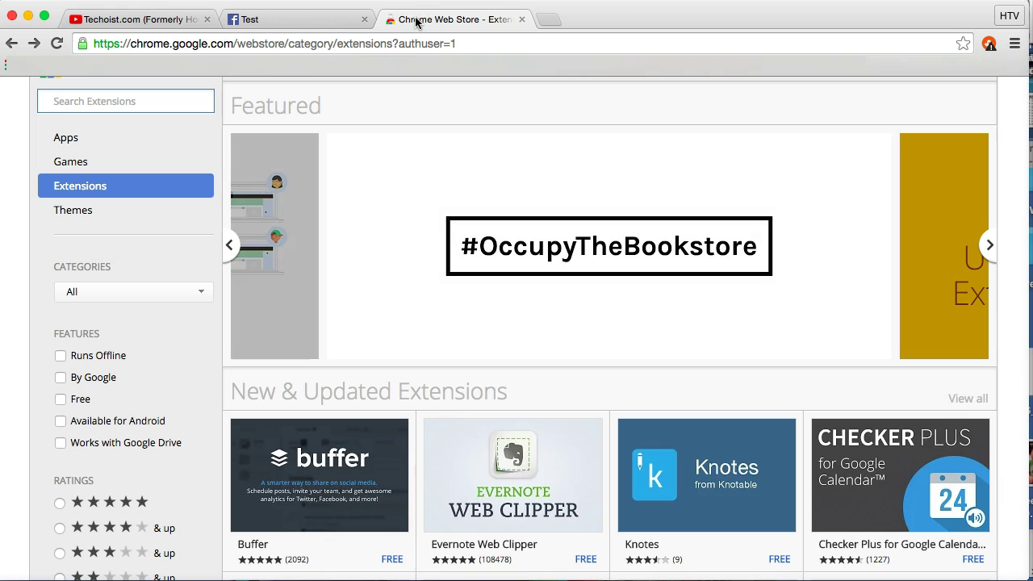
left_click(117, 103)
left_click(358, 127)
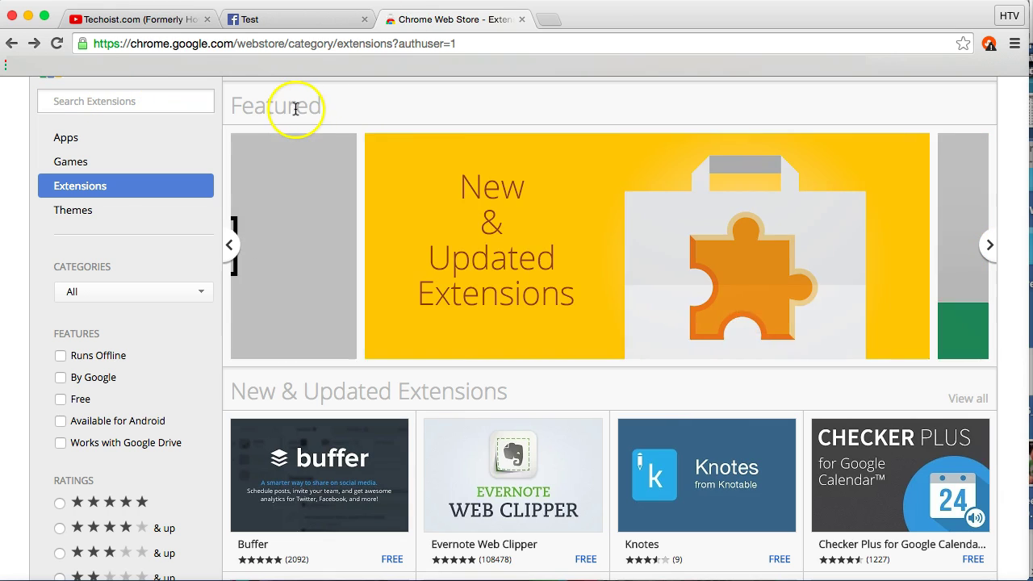
left_click(128, 103)
type("invite all ")
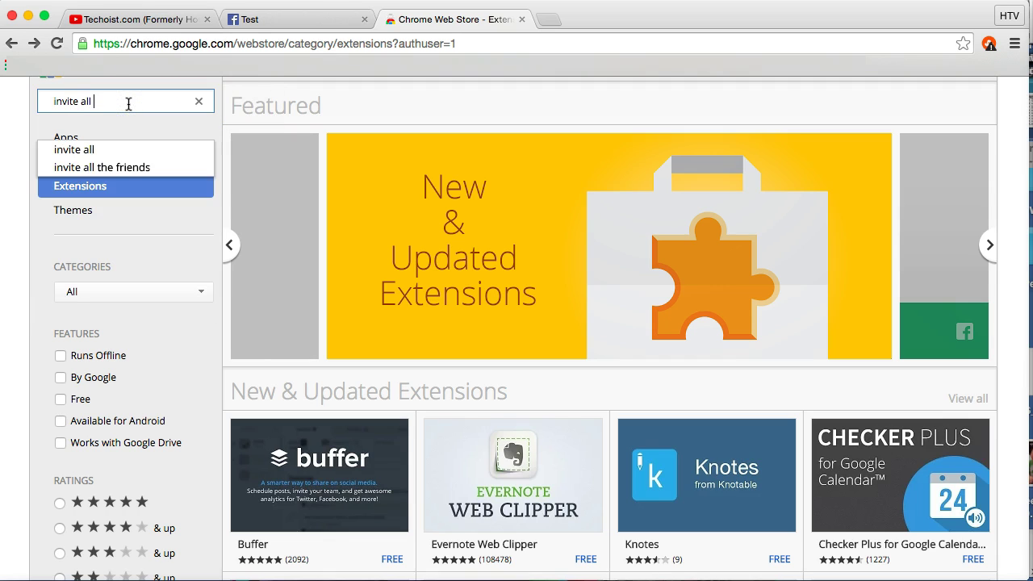
type("for facebook")
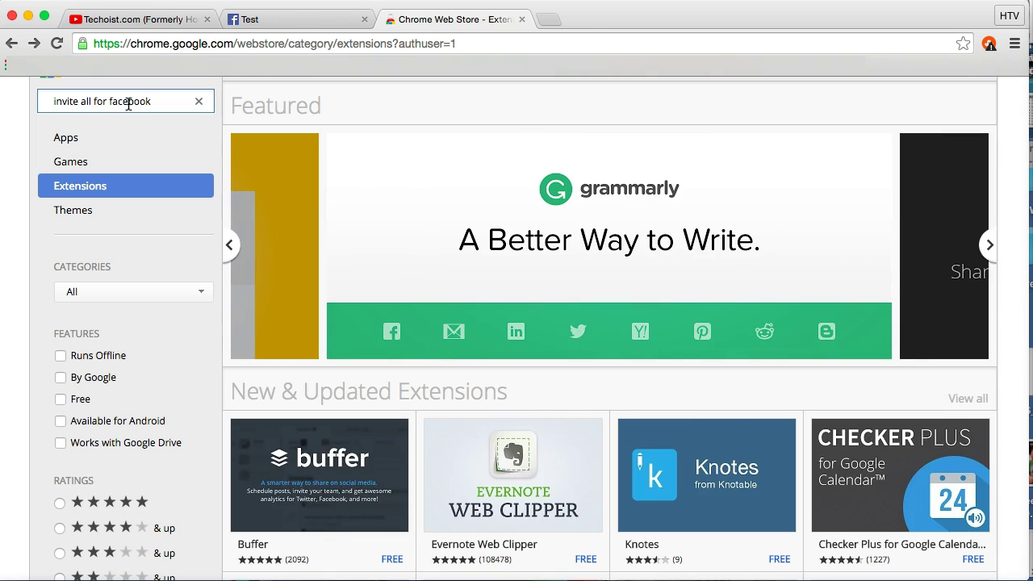
key("Return")
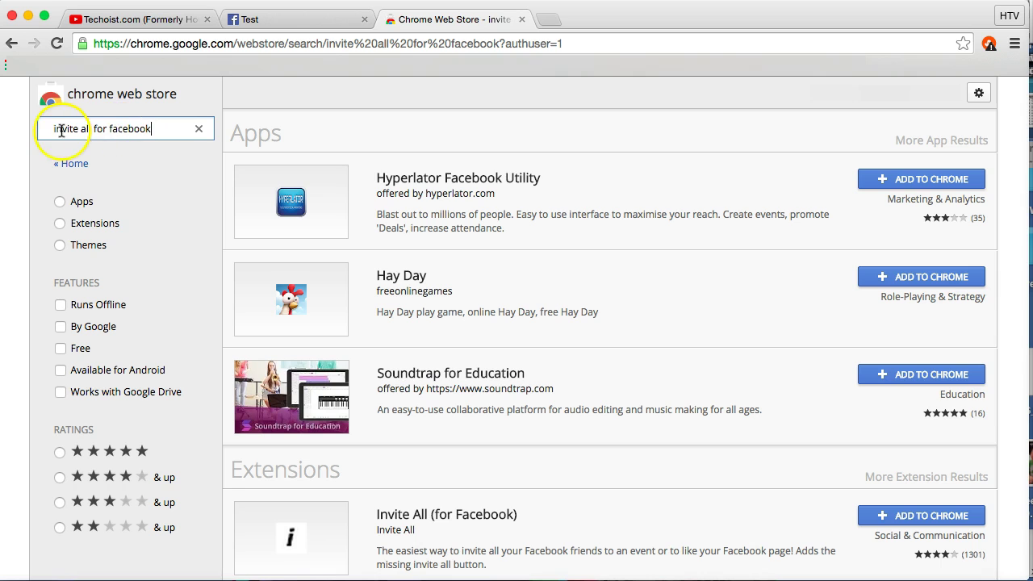
Step: Scroll to Invite All (for Facebook) at the top of the Extensions results
scroll(554, 401, "down", 1)
scroll(554, 401, "down", 5)
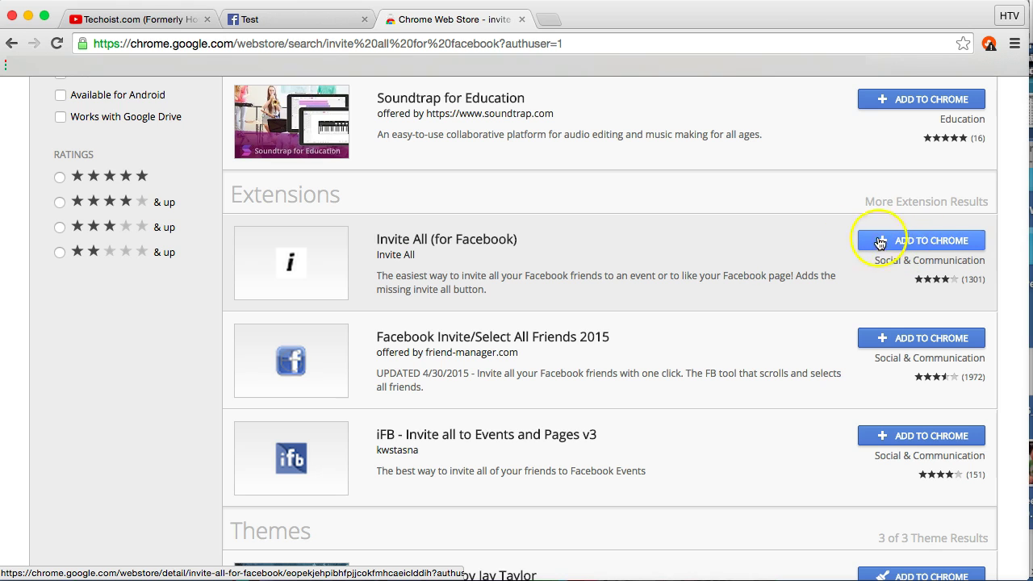
left_click(896, 241)
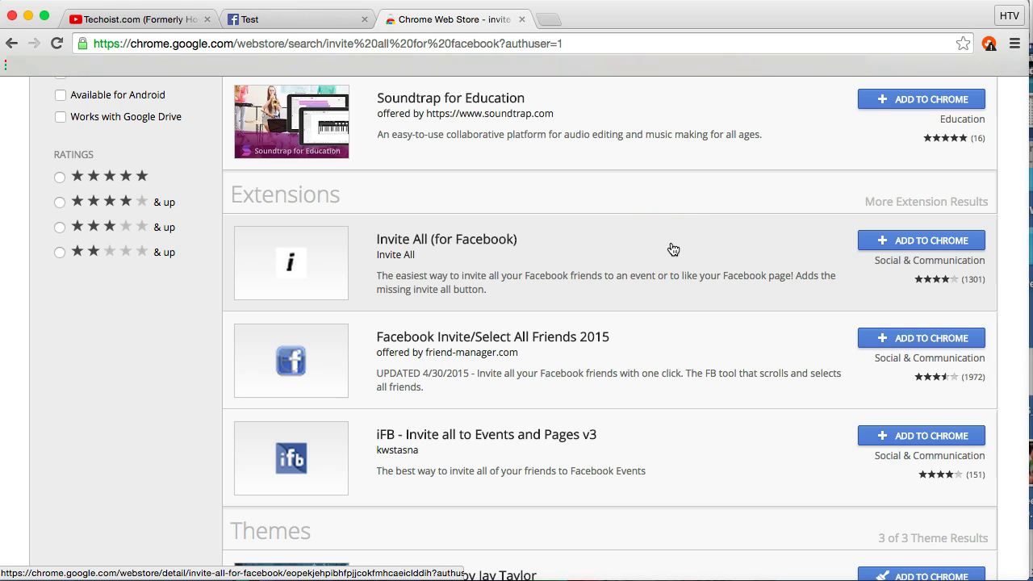
left_click(702, 248)
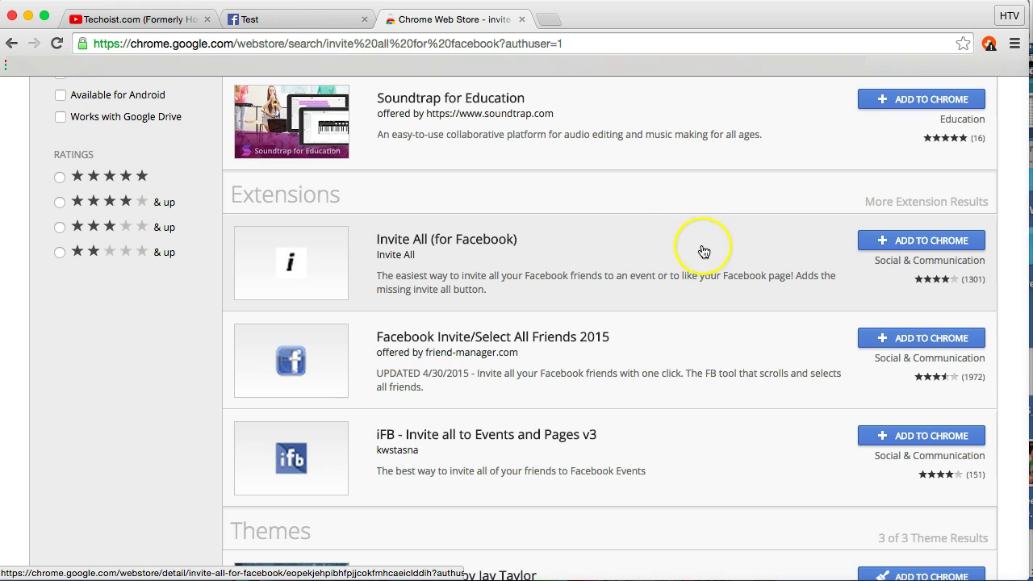
left_click(752, 248)
left_click(932, 244)
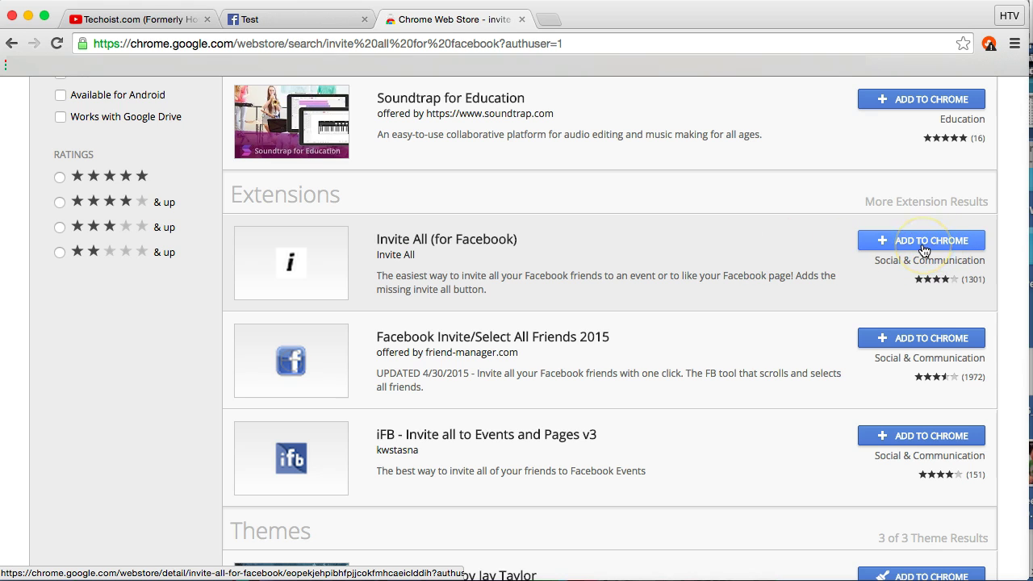
Step: Add Invite All (for Facebook) to Chrome and confirm the installation
left_click(925, 244)
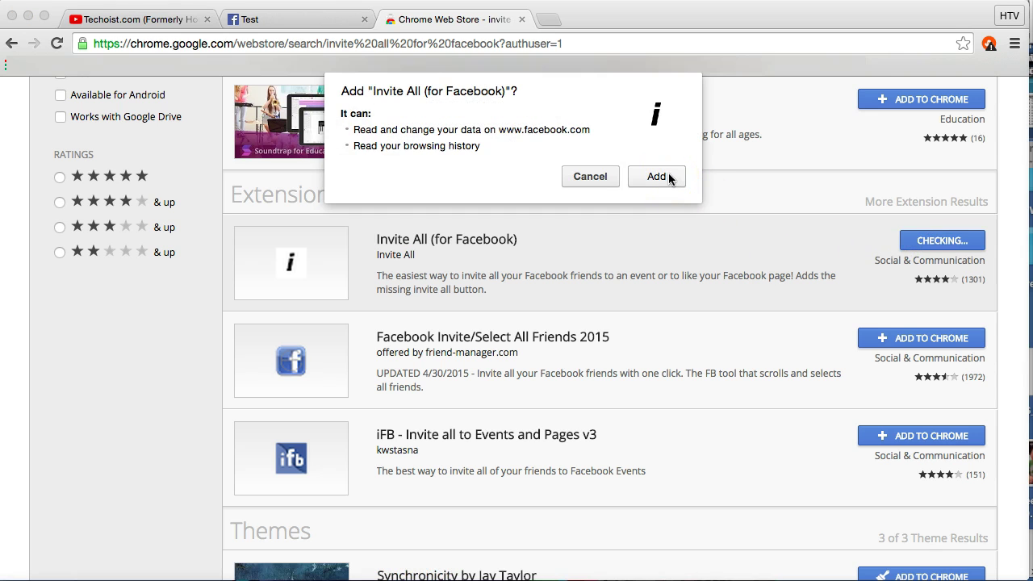
left_click(668, 176)
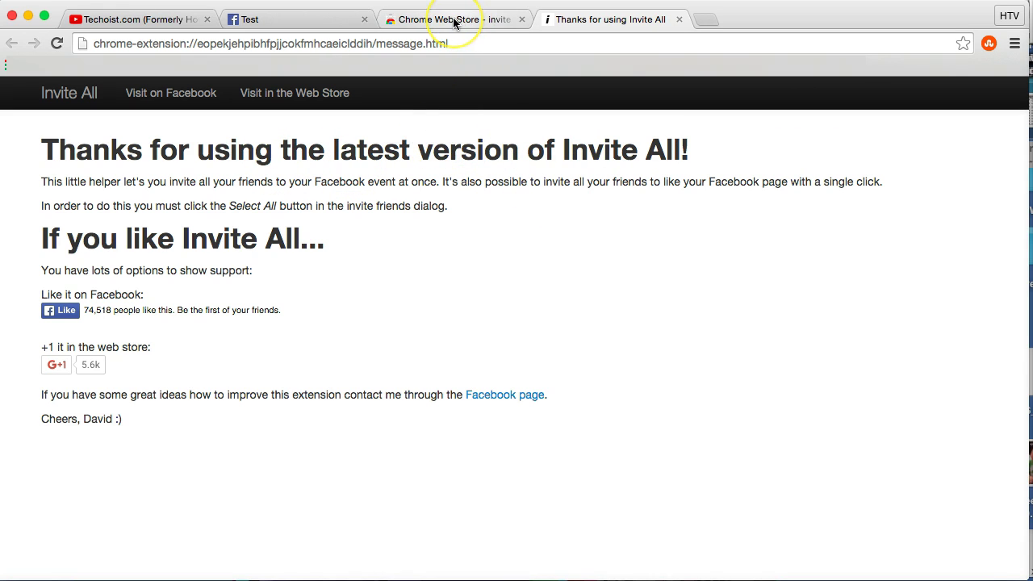
Step: Return to the Facebook 'Test' event and open its Invite dialog of 23 friends
left_click(280, 17)
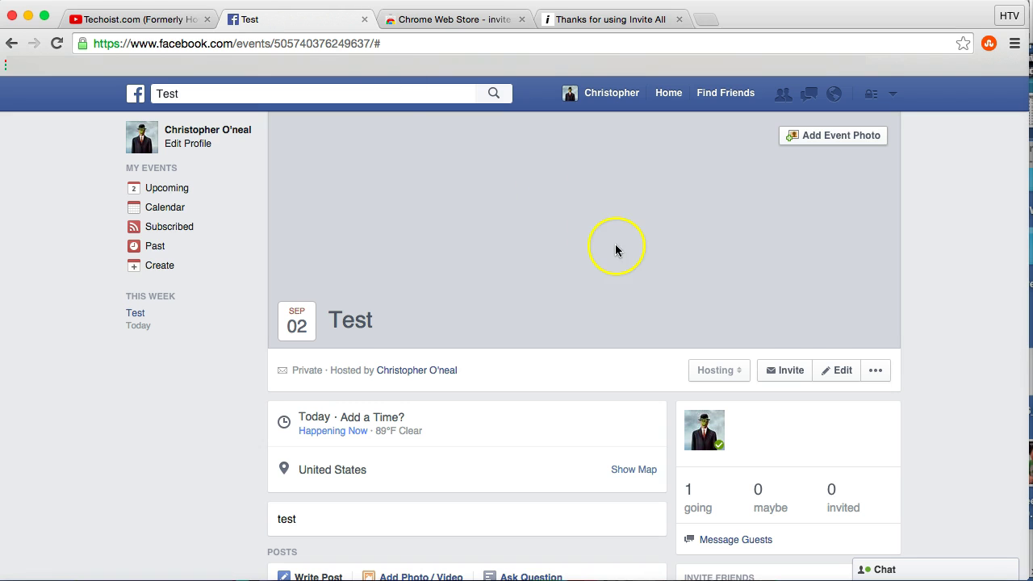
left_click(781, 376)
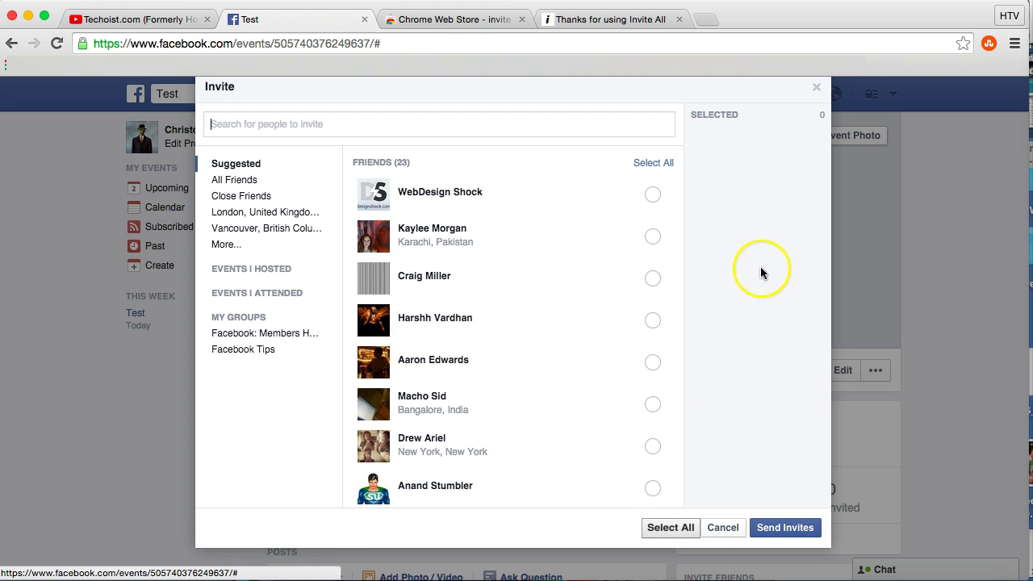
Step: Use Select All in the Invite dialog to check all 23 friends
left_click(668, 533)
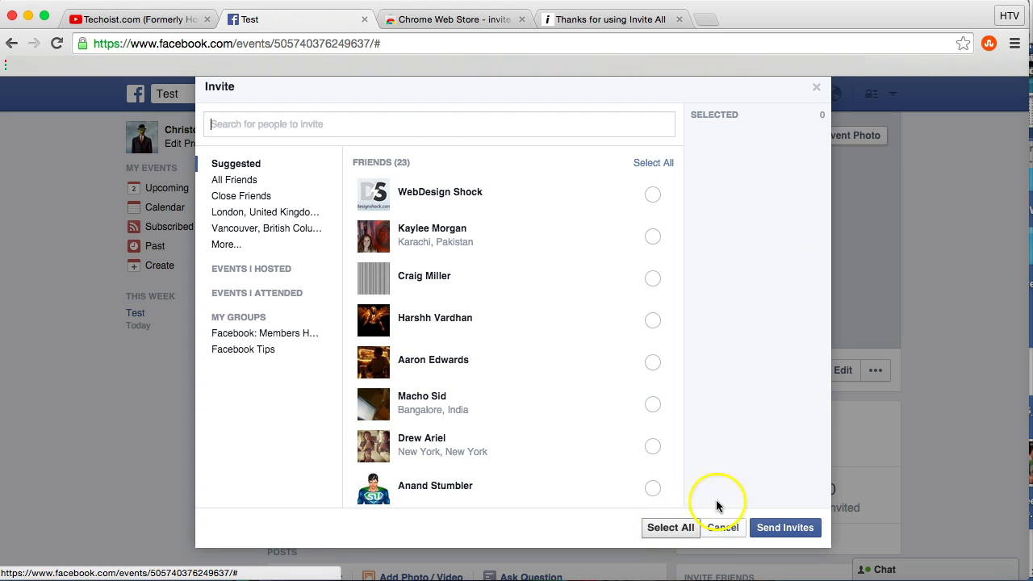
left_click(675, 531)
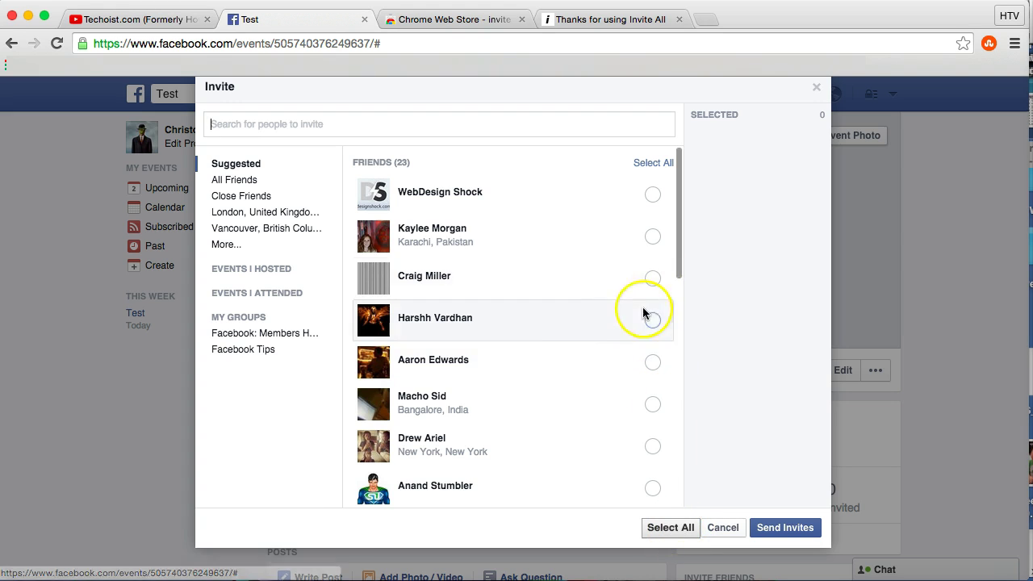
left_click(665, 530)
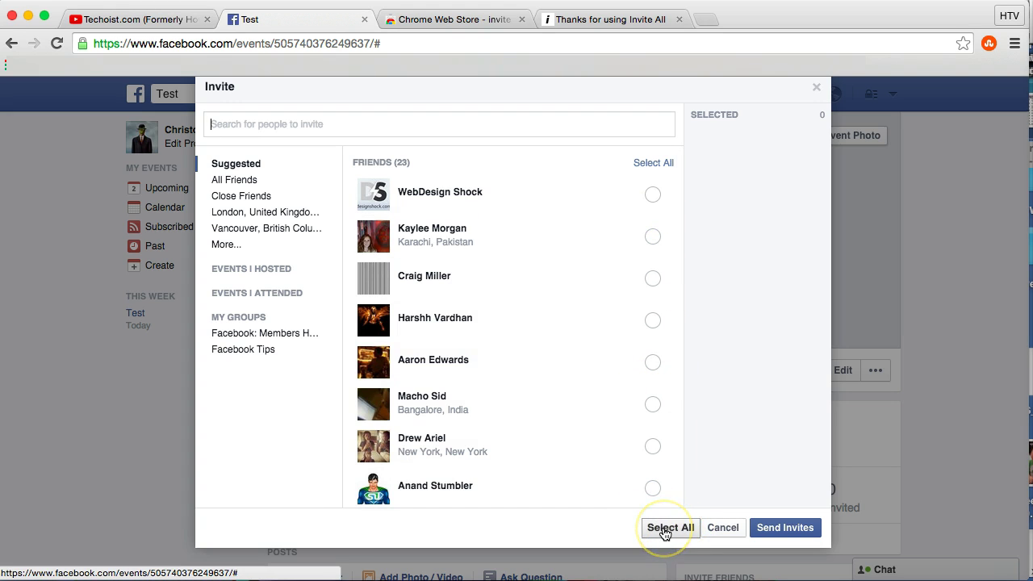